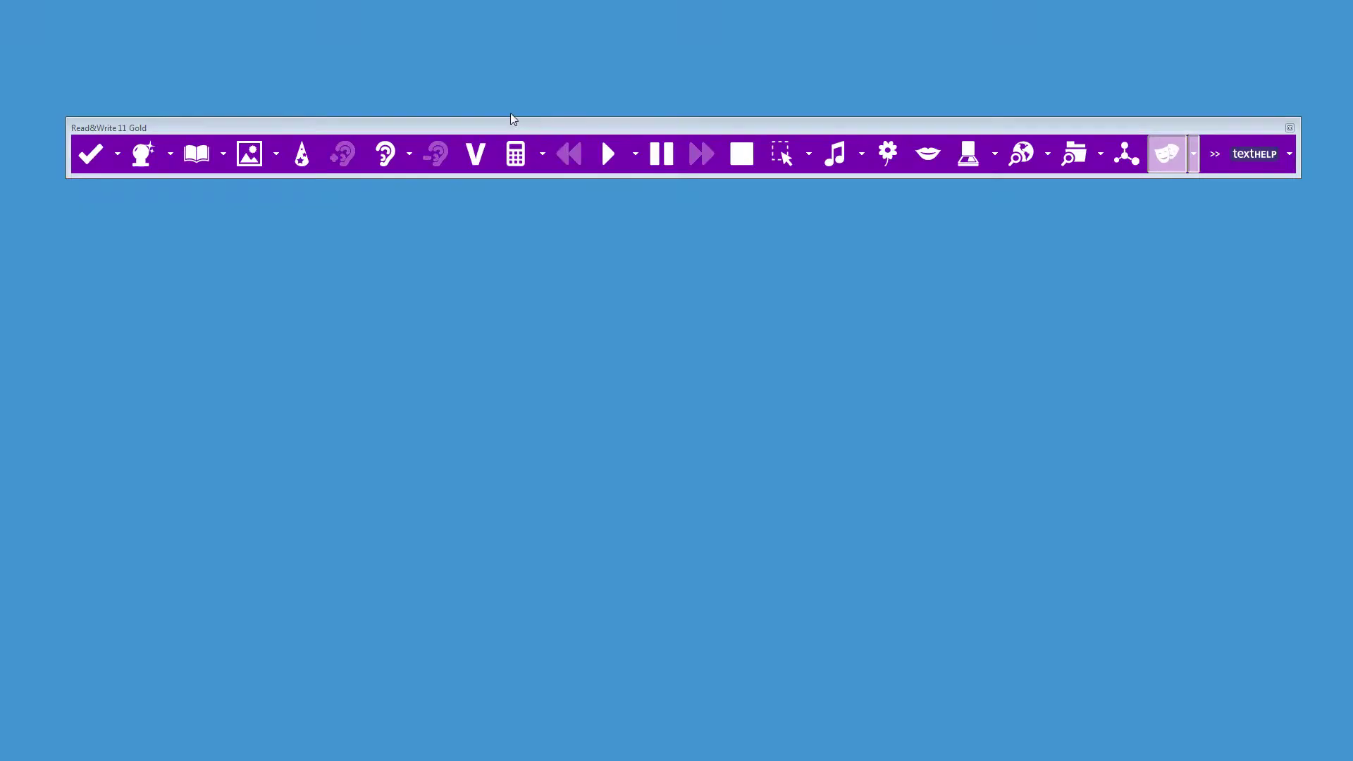
Dock the toolbar across the top of the screen and switch it to the Reading Features set.
drag(526, 129, 542, 20)
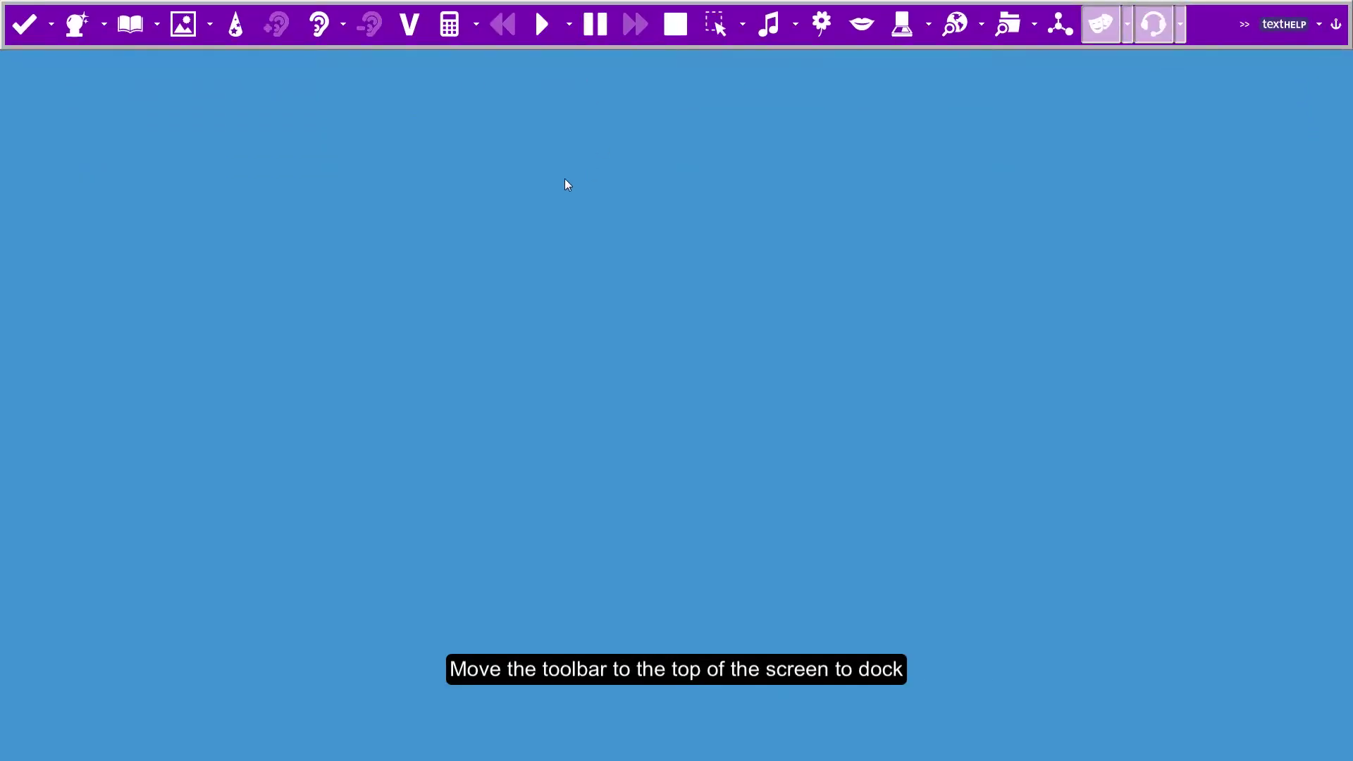
click(1319, 28)
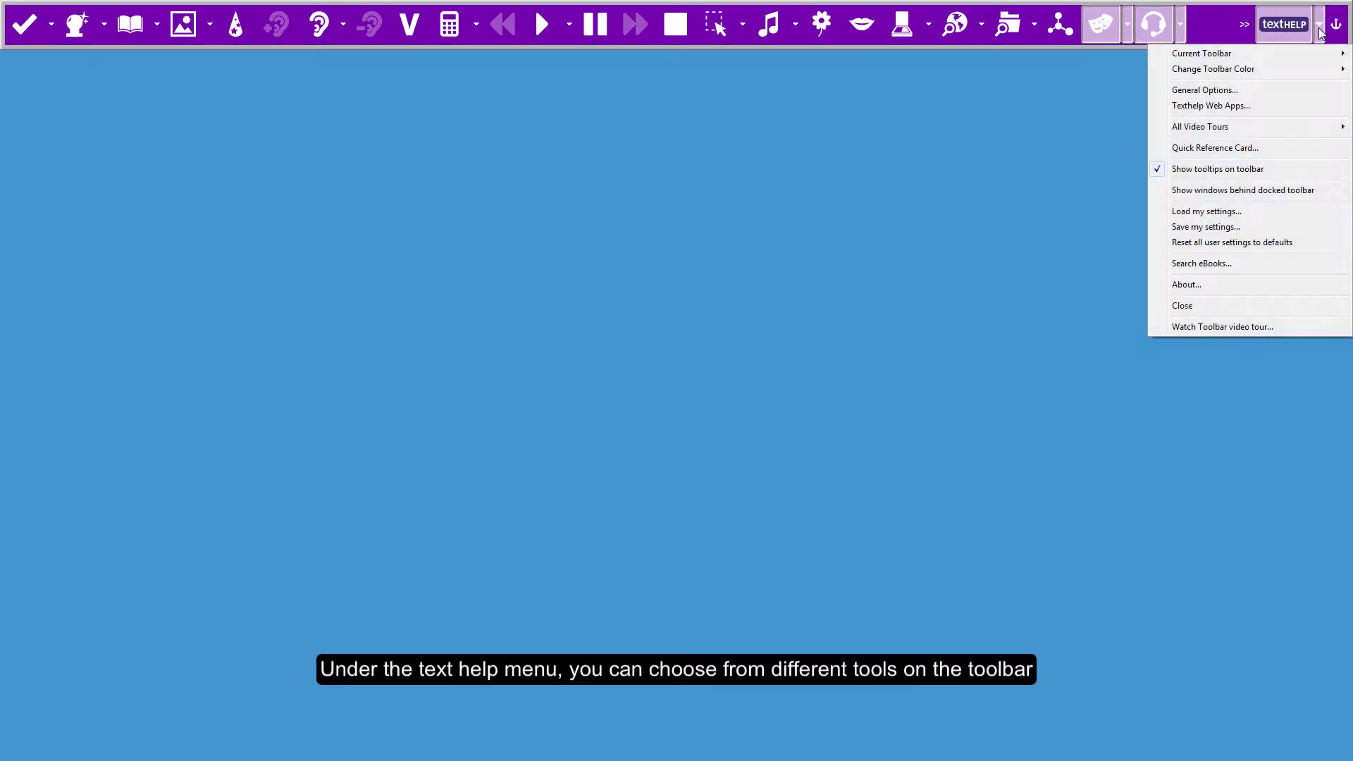
mouse_move(1312, 55)
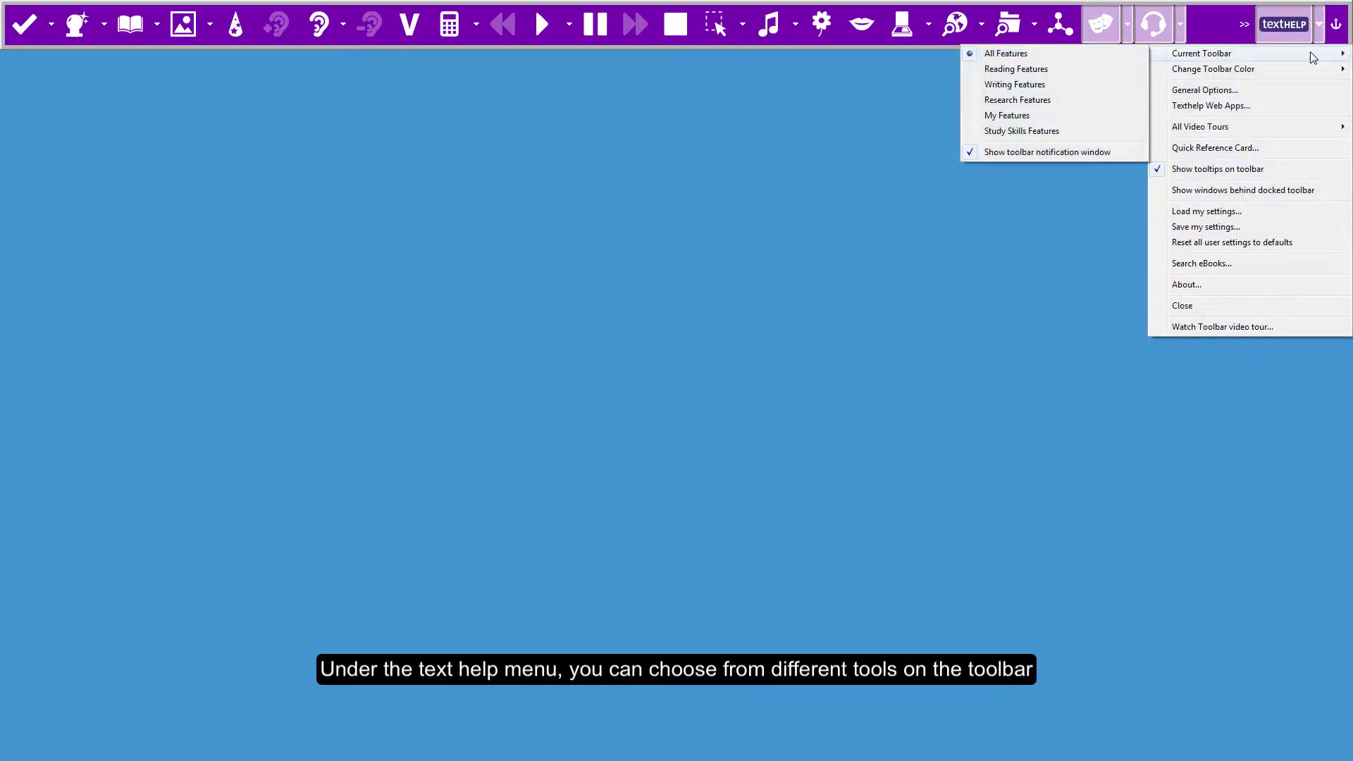
click(1081, 68)
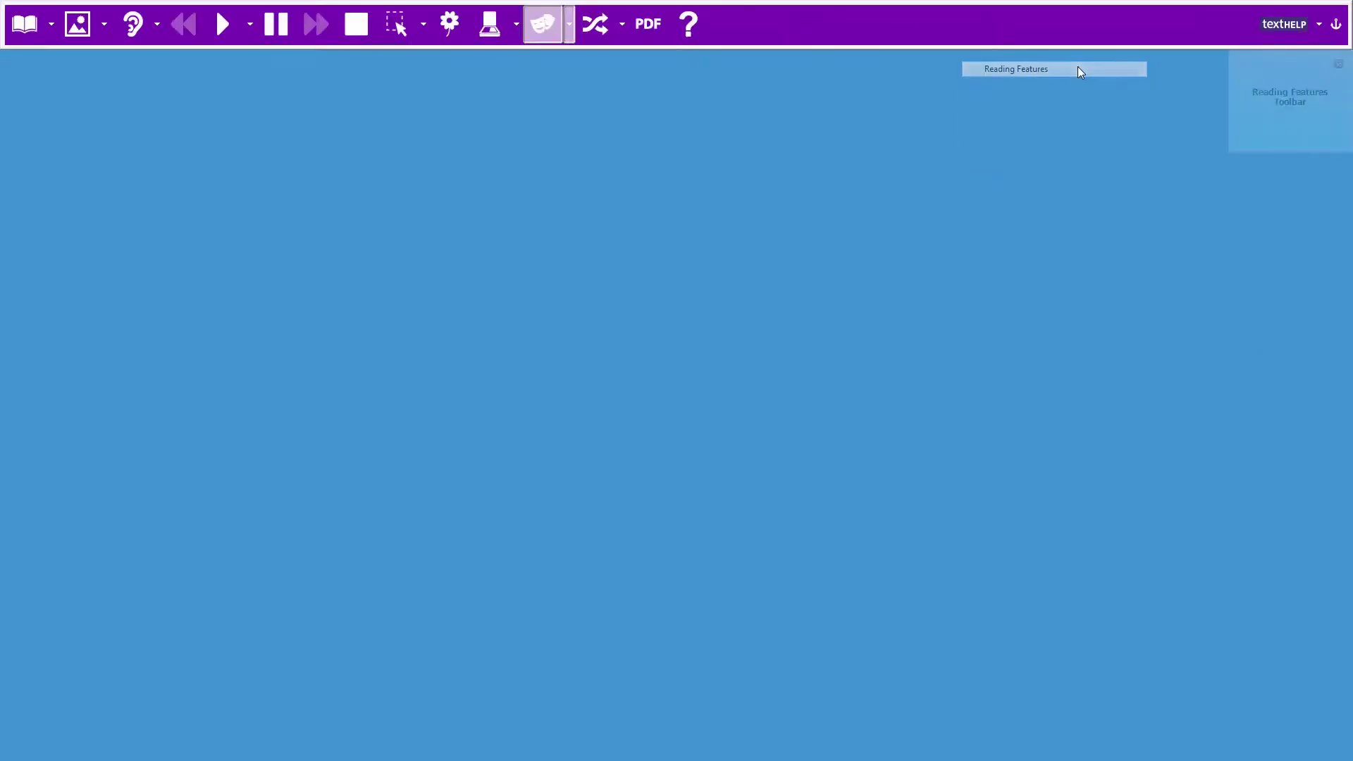
Switch the docked toolbar back to the All Features set.
click(1319, 39)
mouse_move(1315, 55)
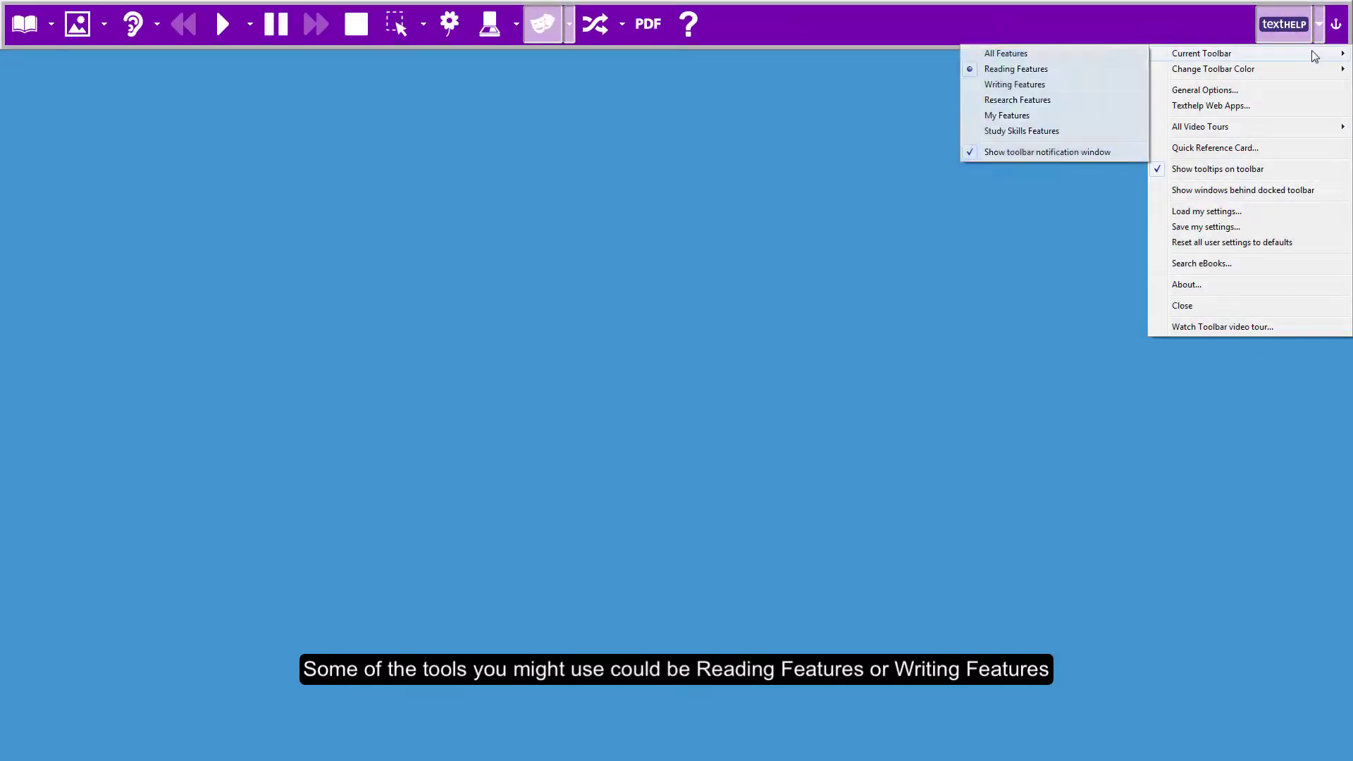
click(1050, 84)
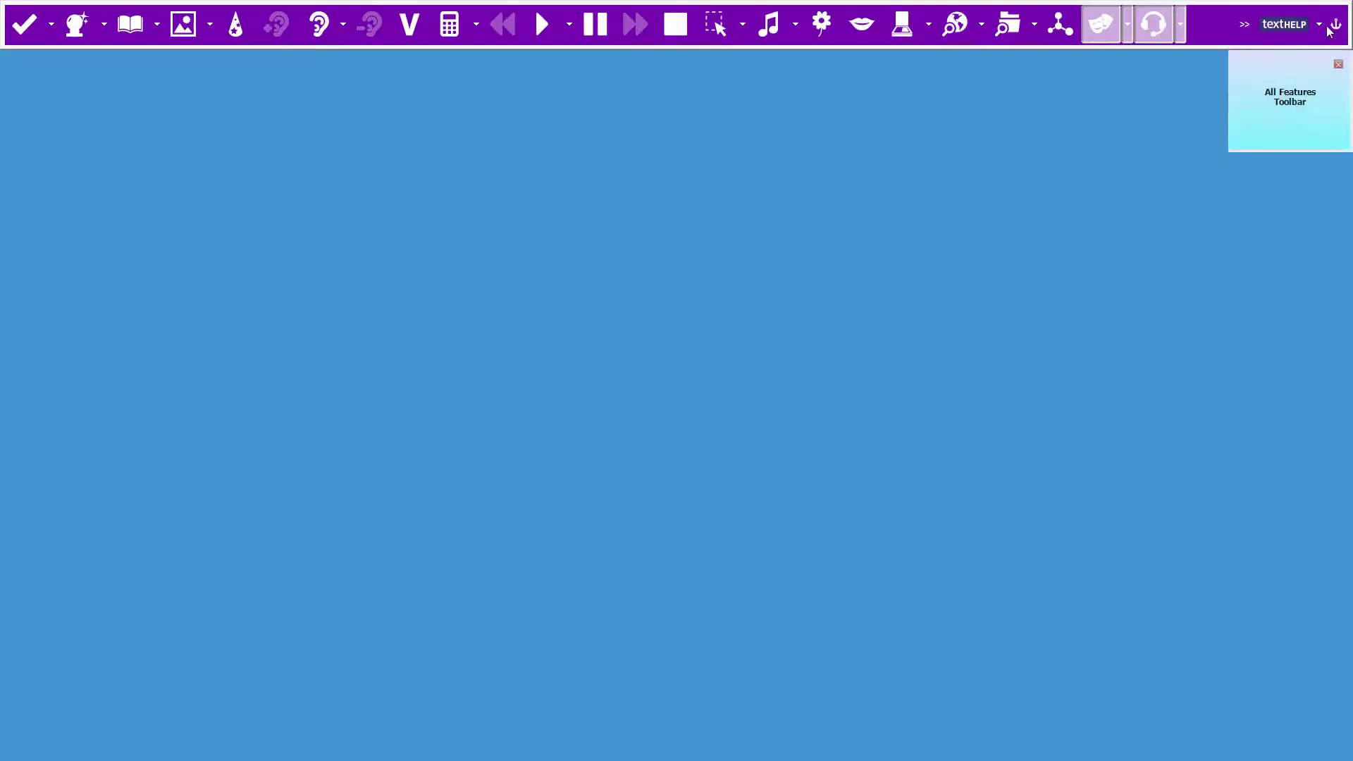
Recolor the toolbar blue and use Clear Style Color icons shown as small icons with text.
click(1318, 25)
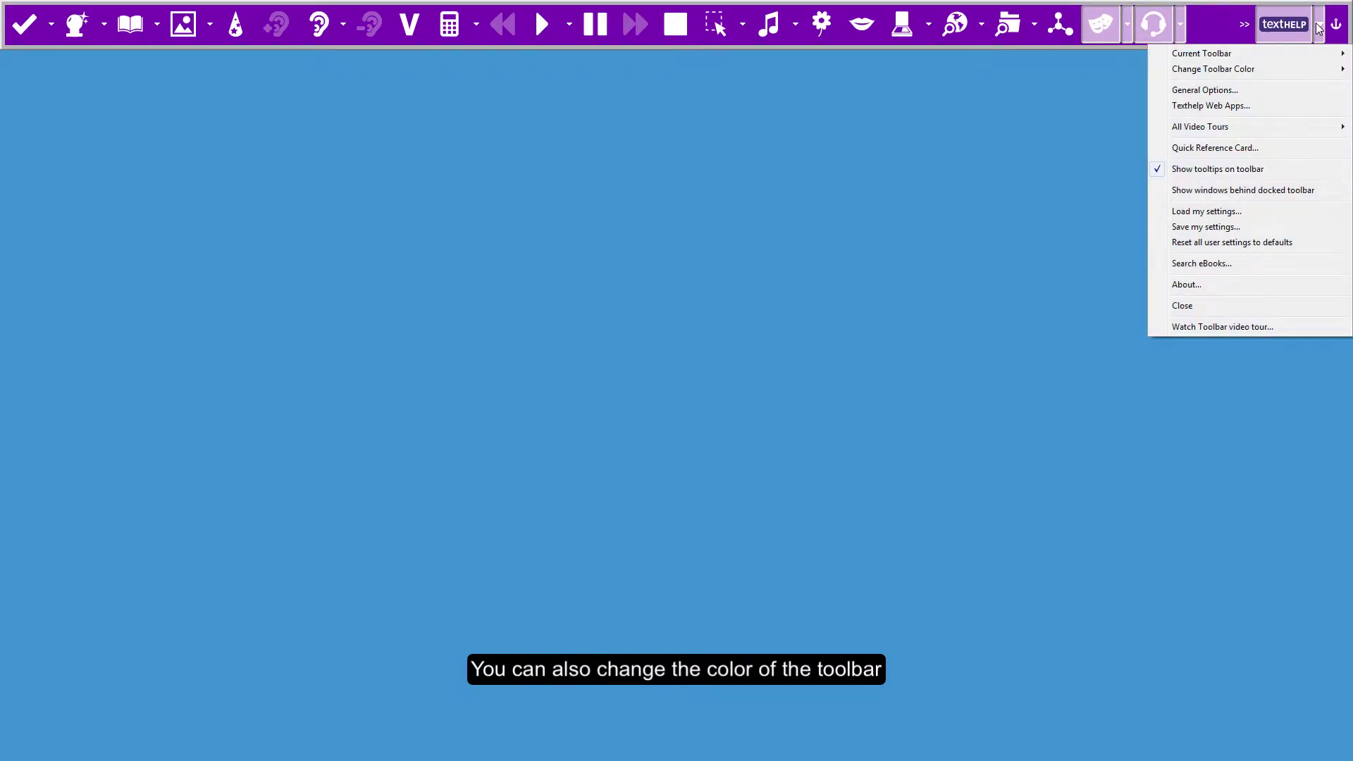
mouse_move(1291, 73)
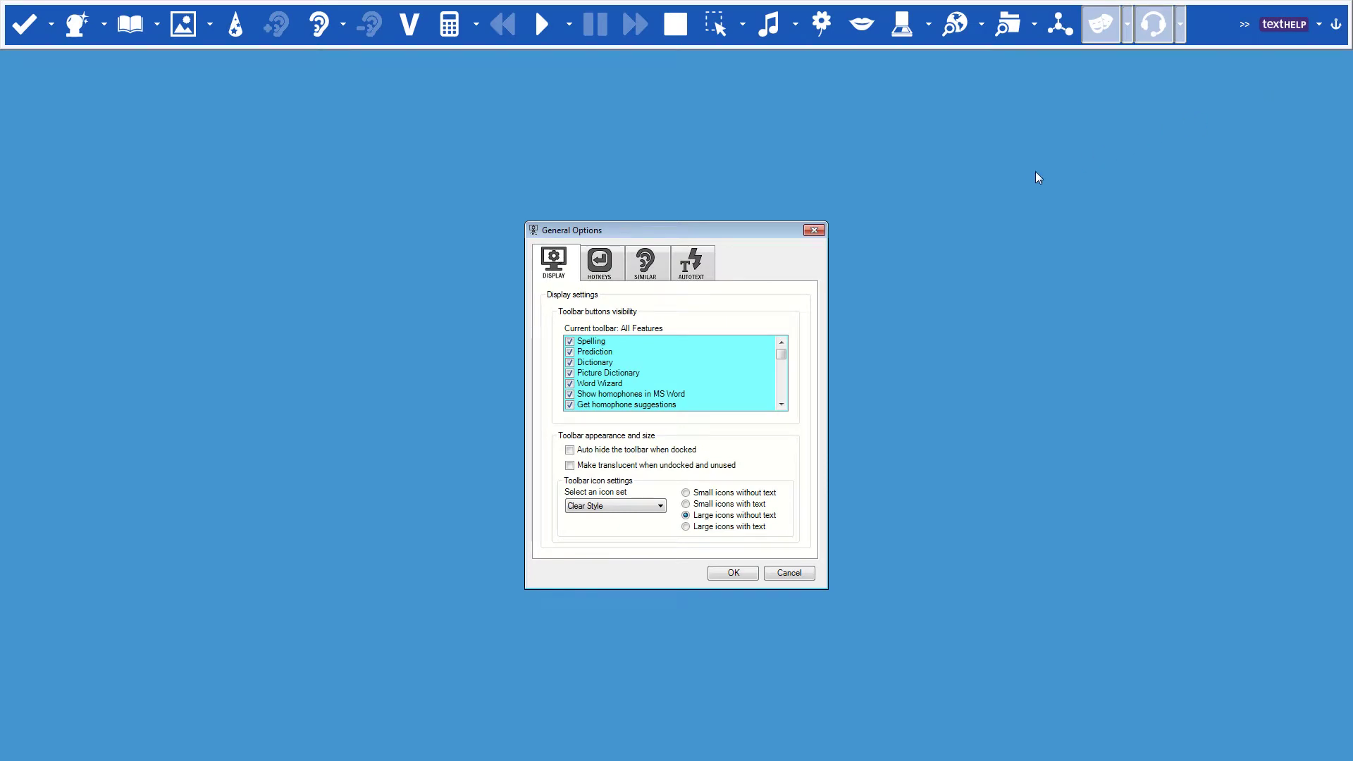
click(620, 507)
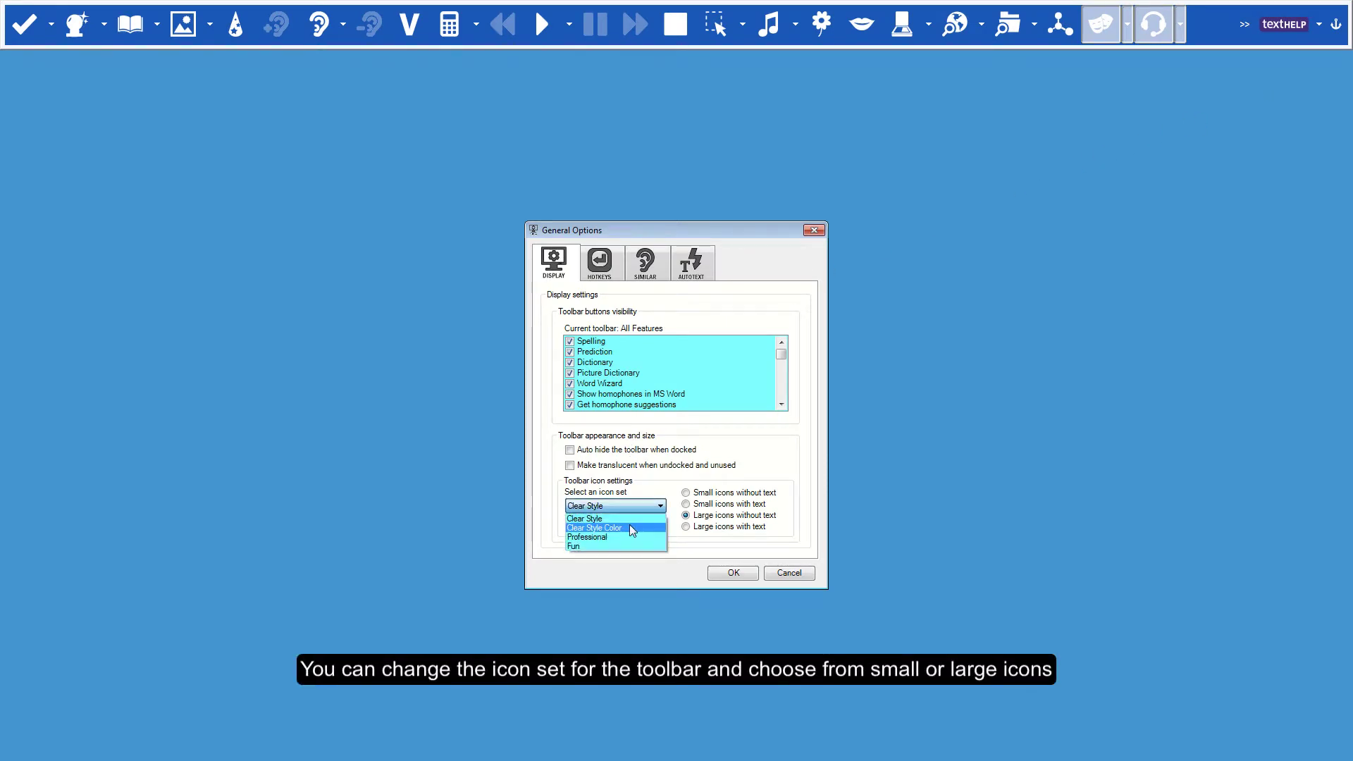
click(630, 527)
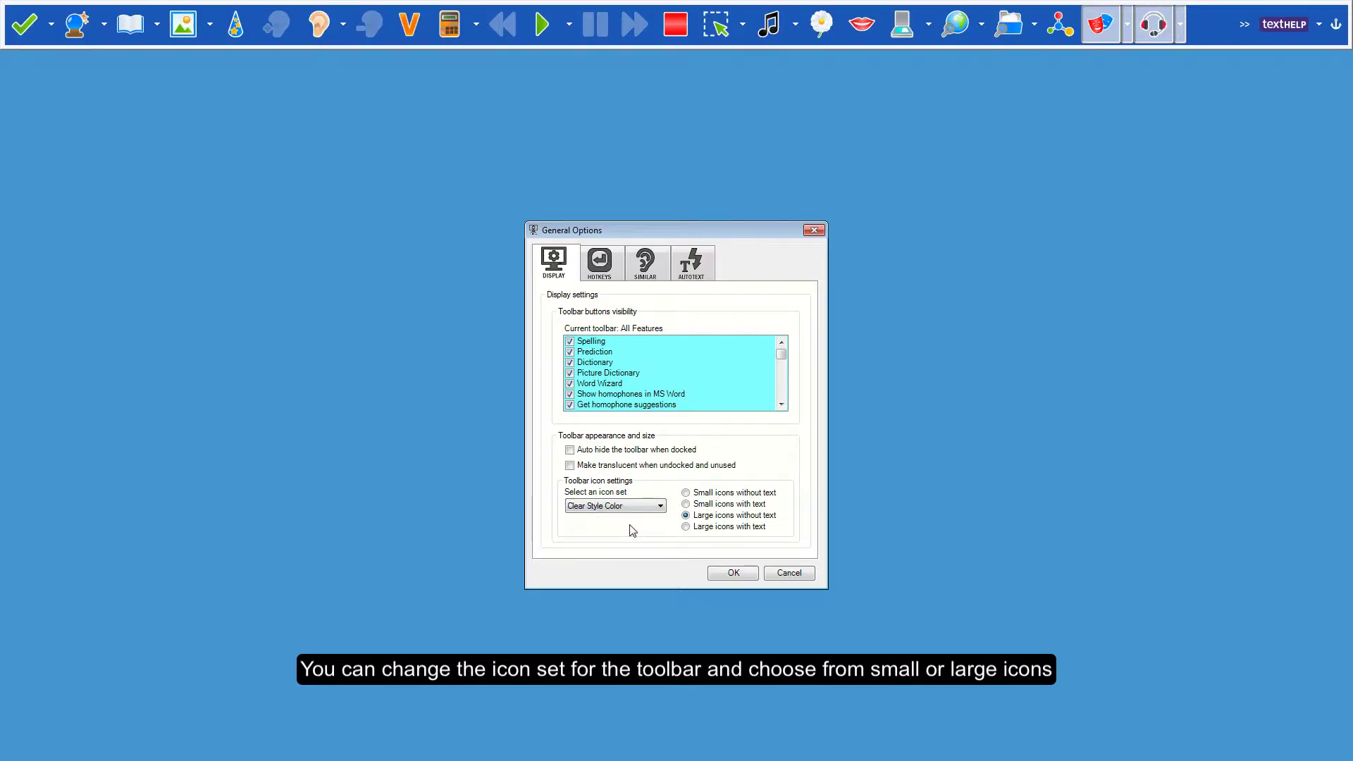
click(686, 503)
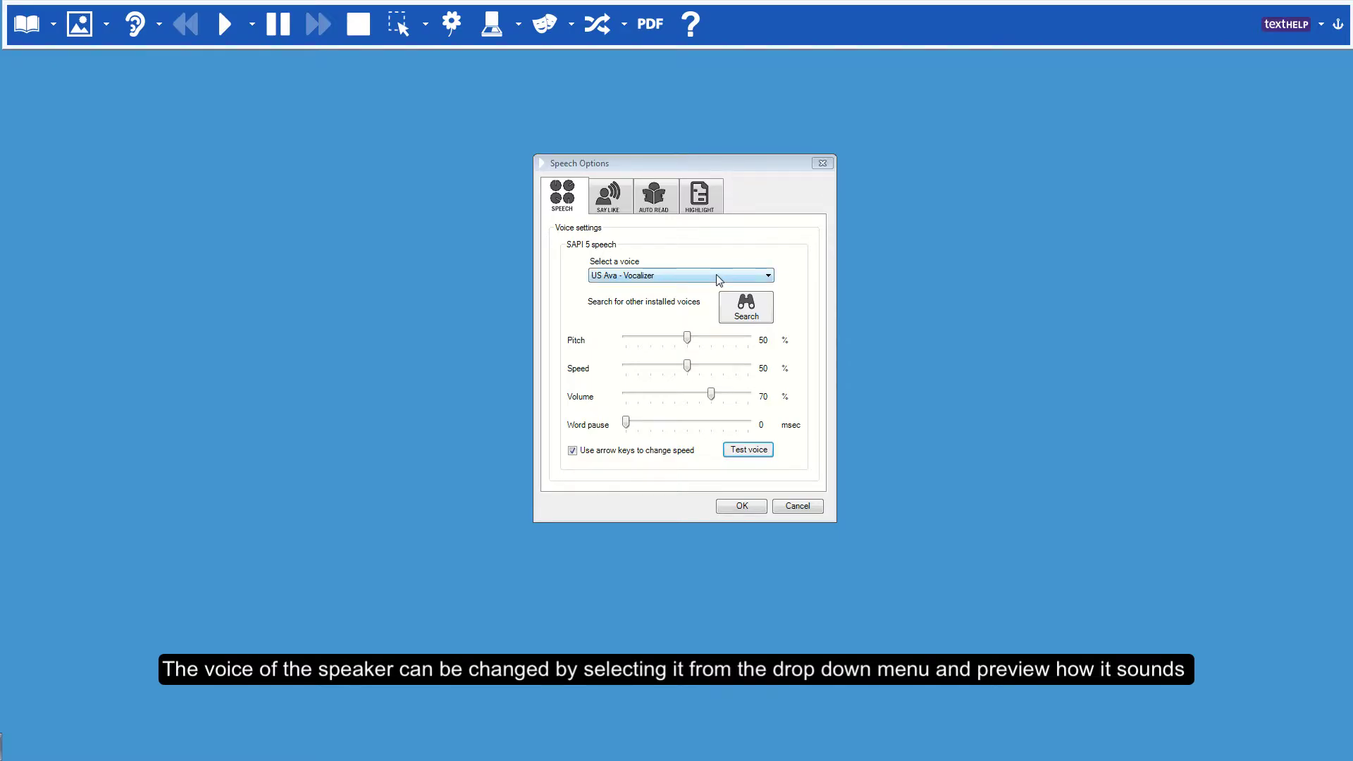
Choose and test the US Tom - Vocalizer voice, and apply yellow background with blue block highlighting.
click(719, 277)
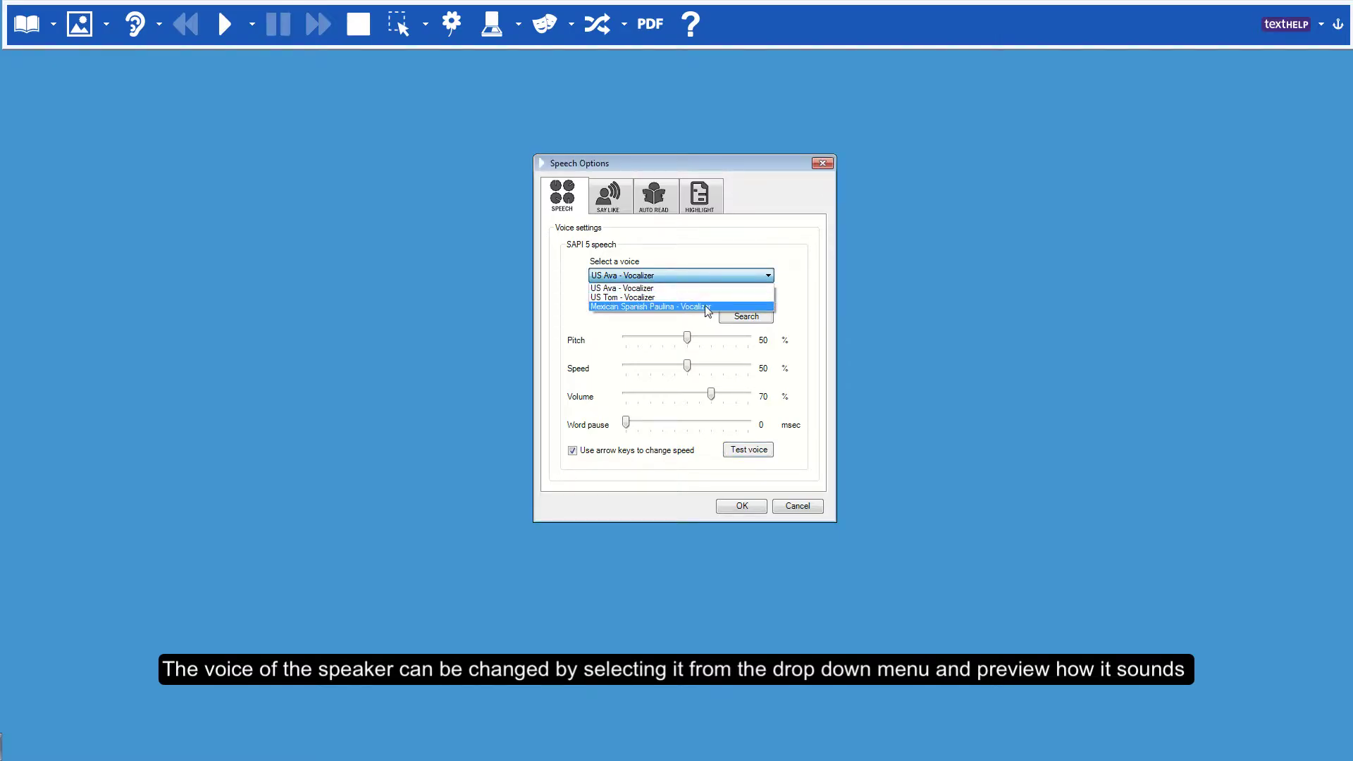
click(705, 297)
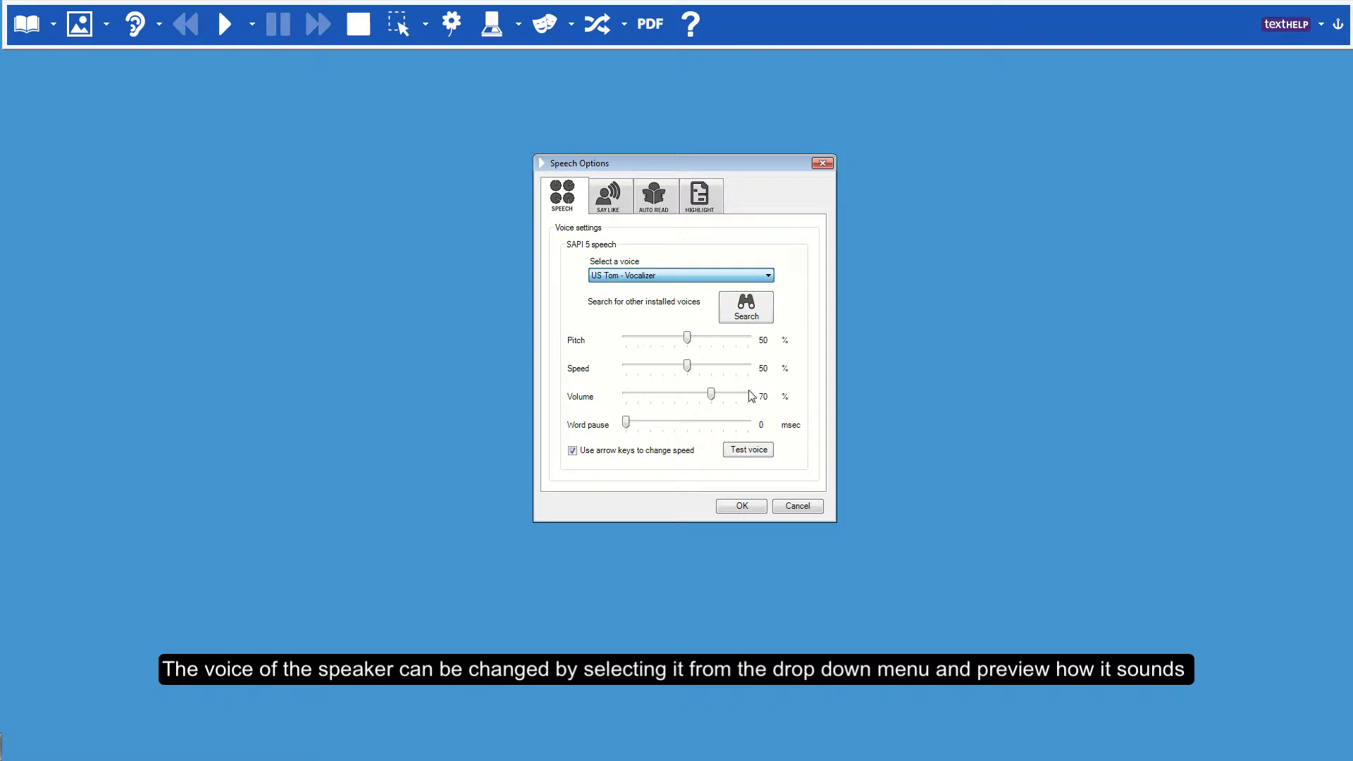
click(745, 451)
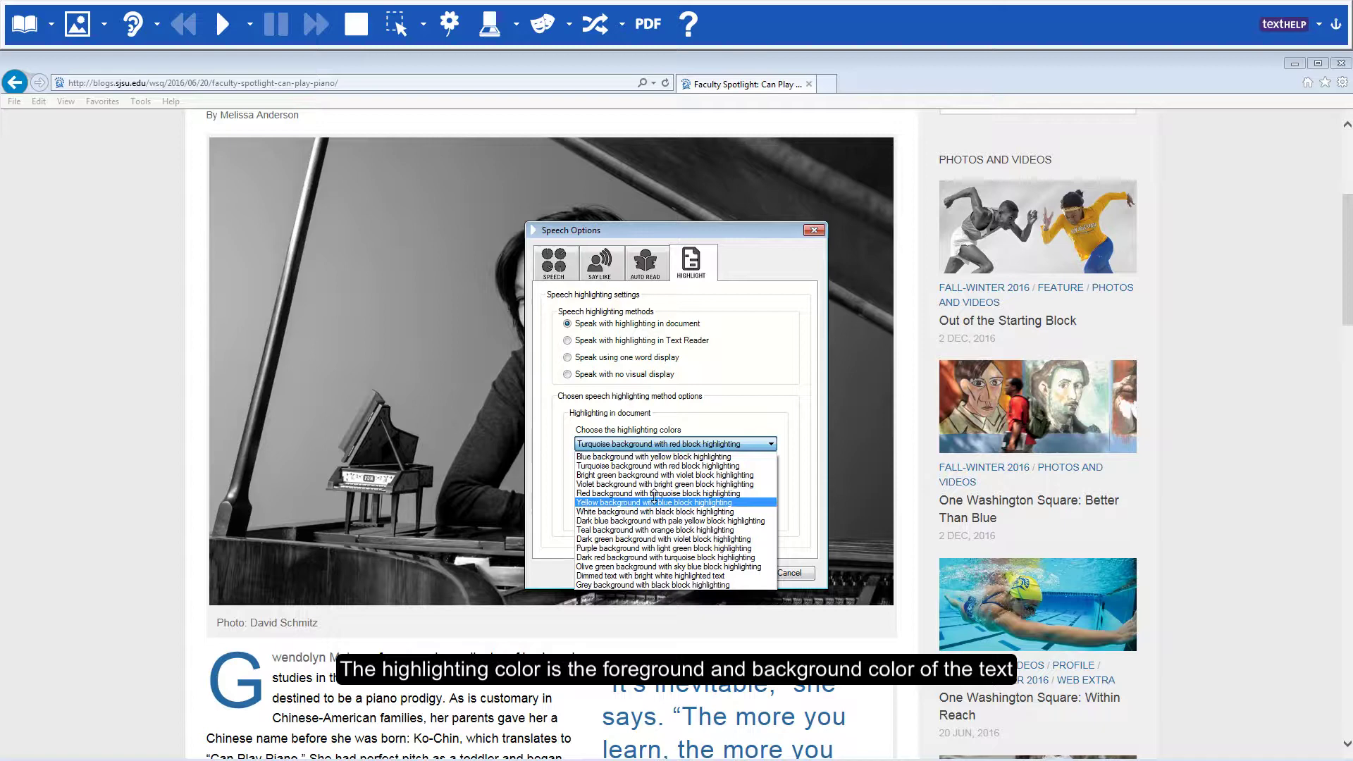
click(654, 502)
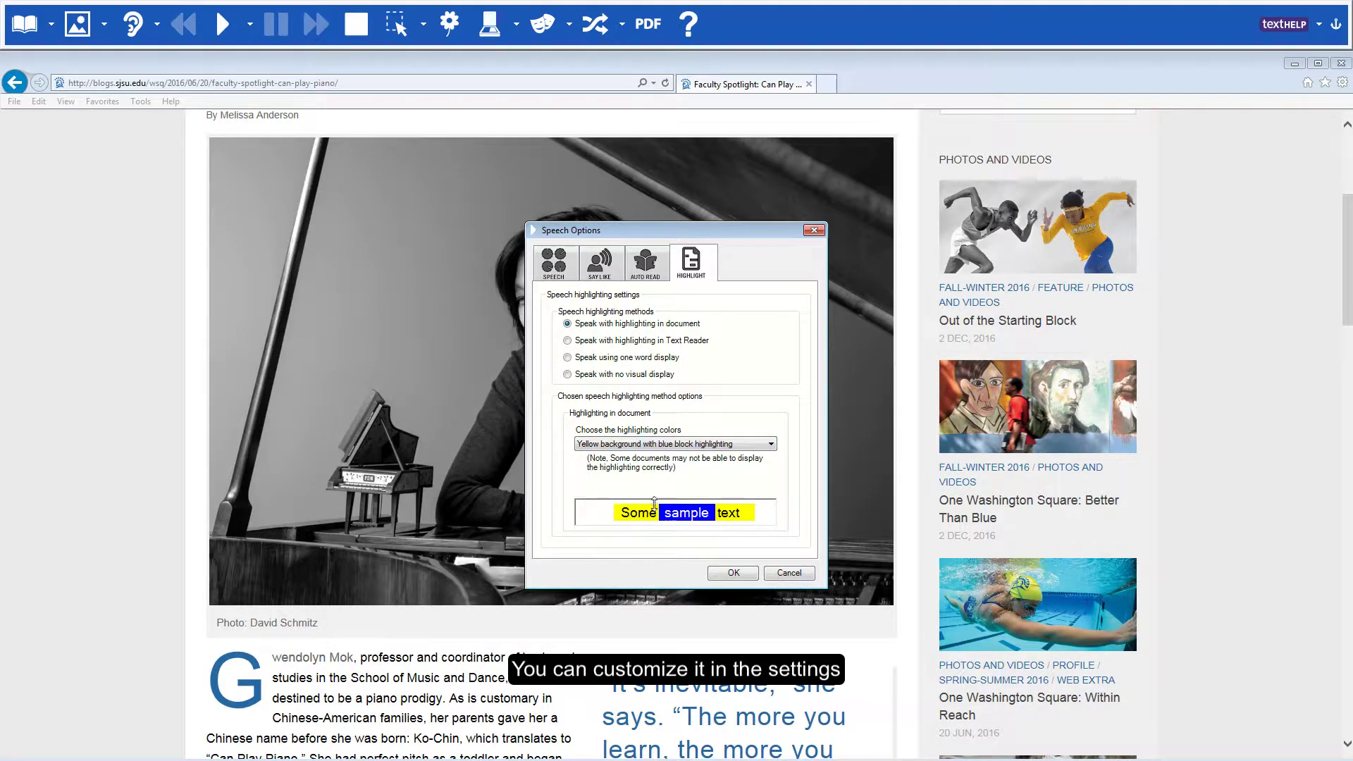
click(728, 569)
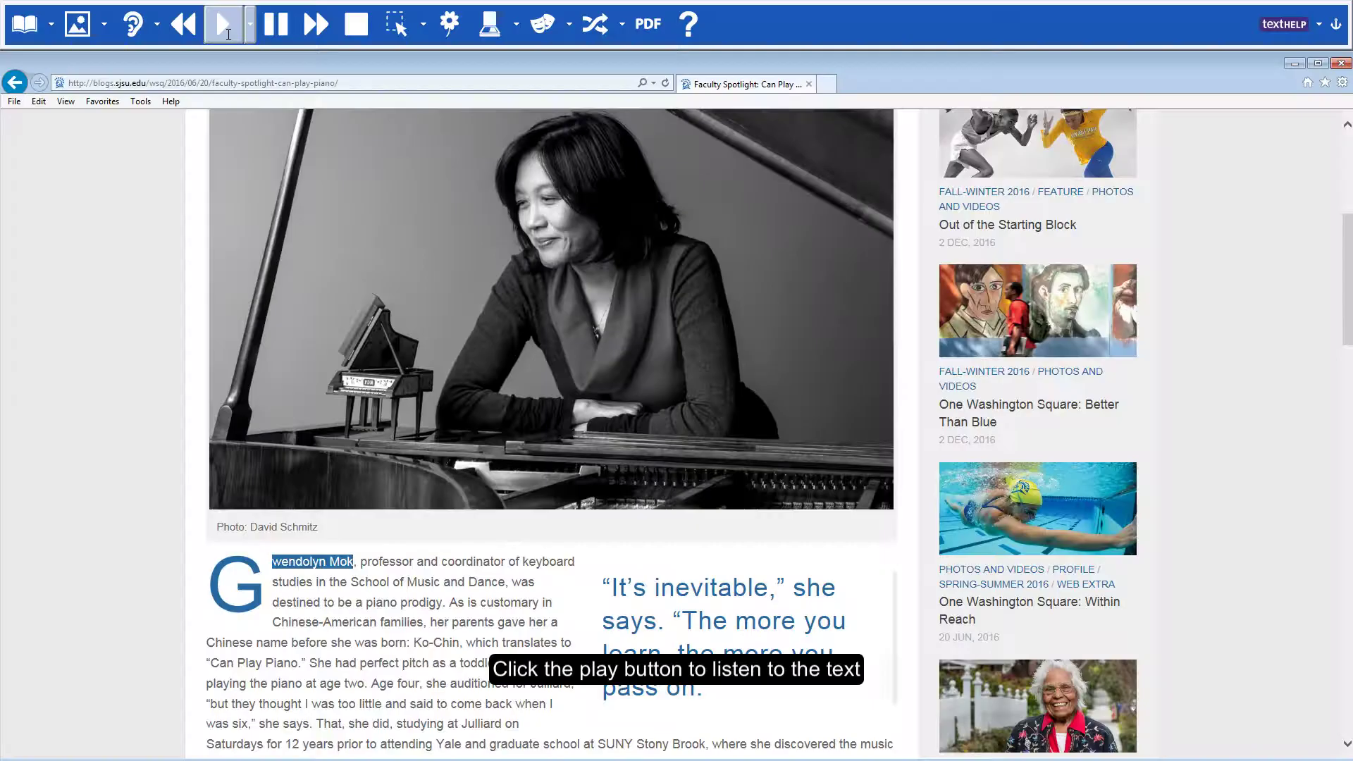
Read the whole article aloud, then read only the passage from 'Age four' to 'Ravel expert.'.
click(229, 35)
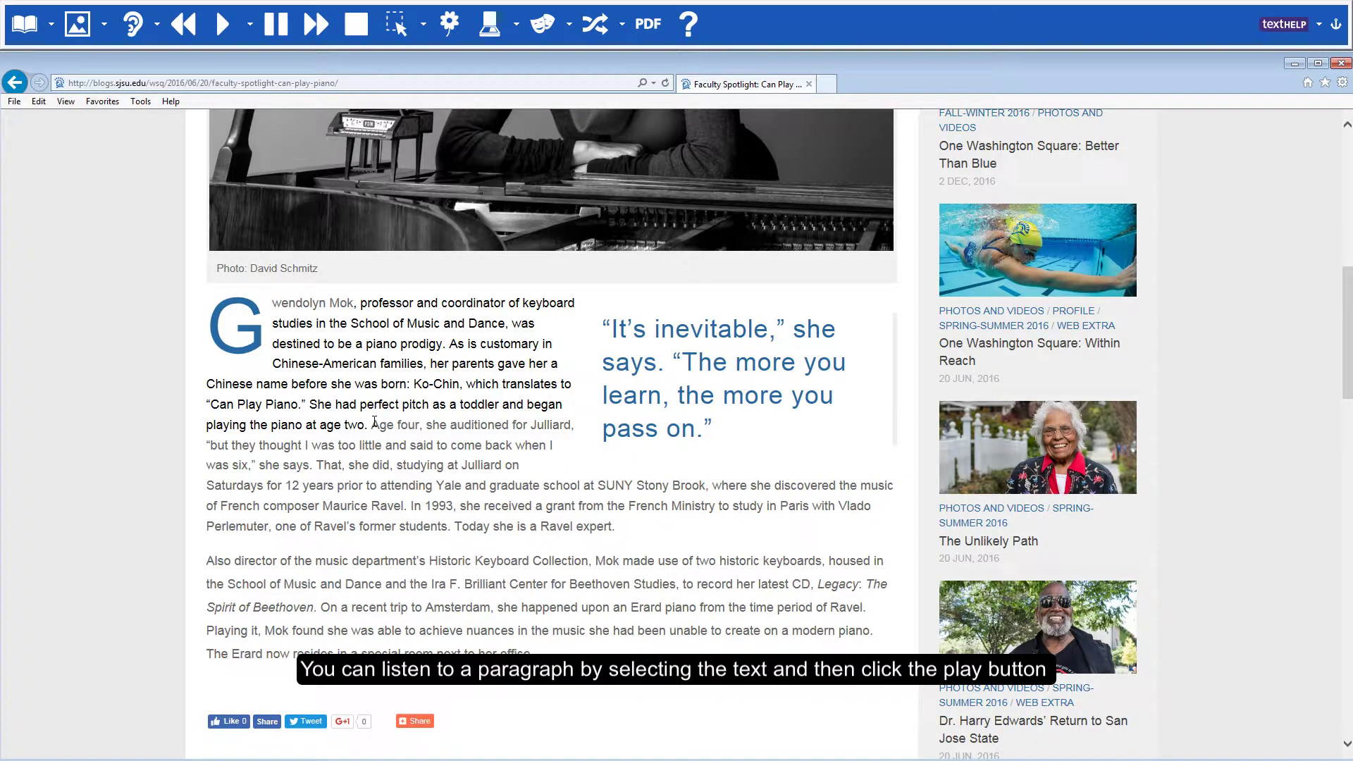
drag(374, 421, 634, 539)
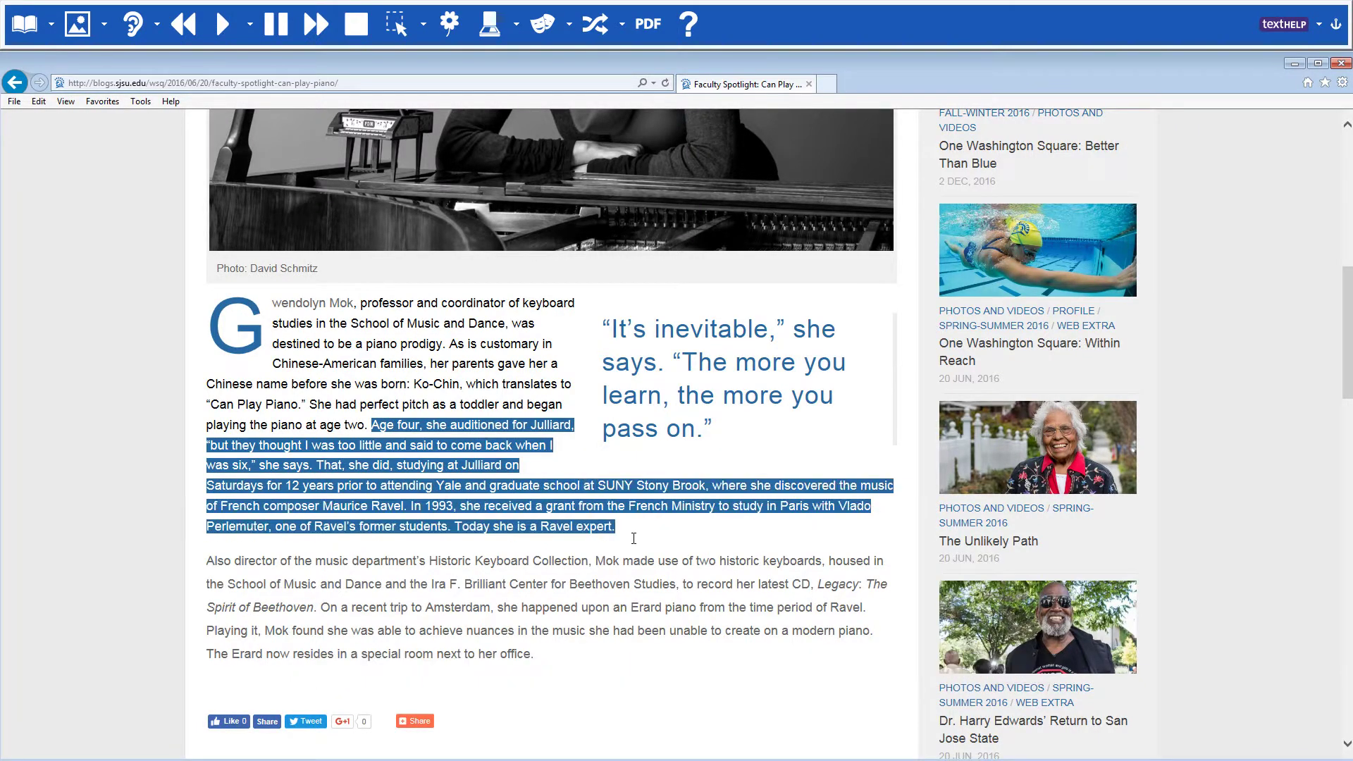
click(224, 24)
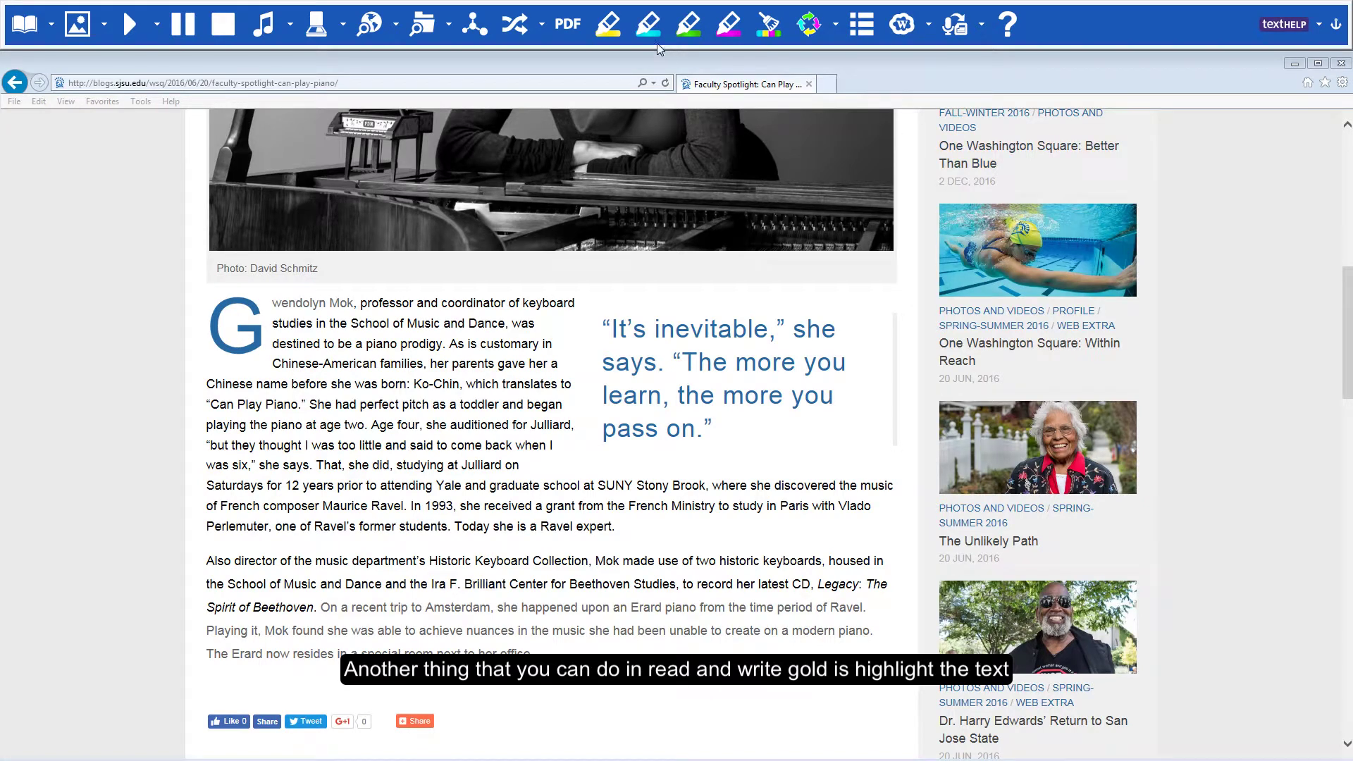
Highlight the opening lines through 'Can Play Piano.' in cyan, then select text from 'age two.' into the pull quote.
click(609, 27)
drag(272, 304, 305, 415)
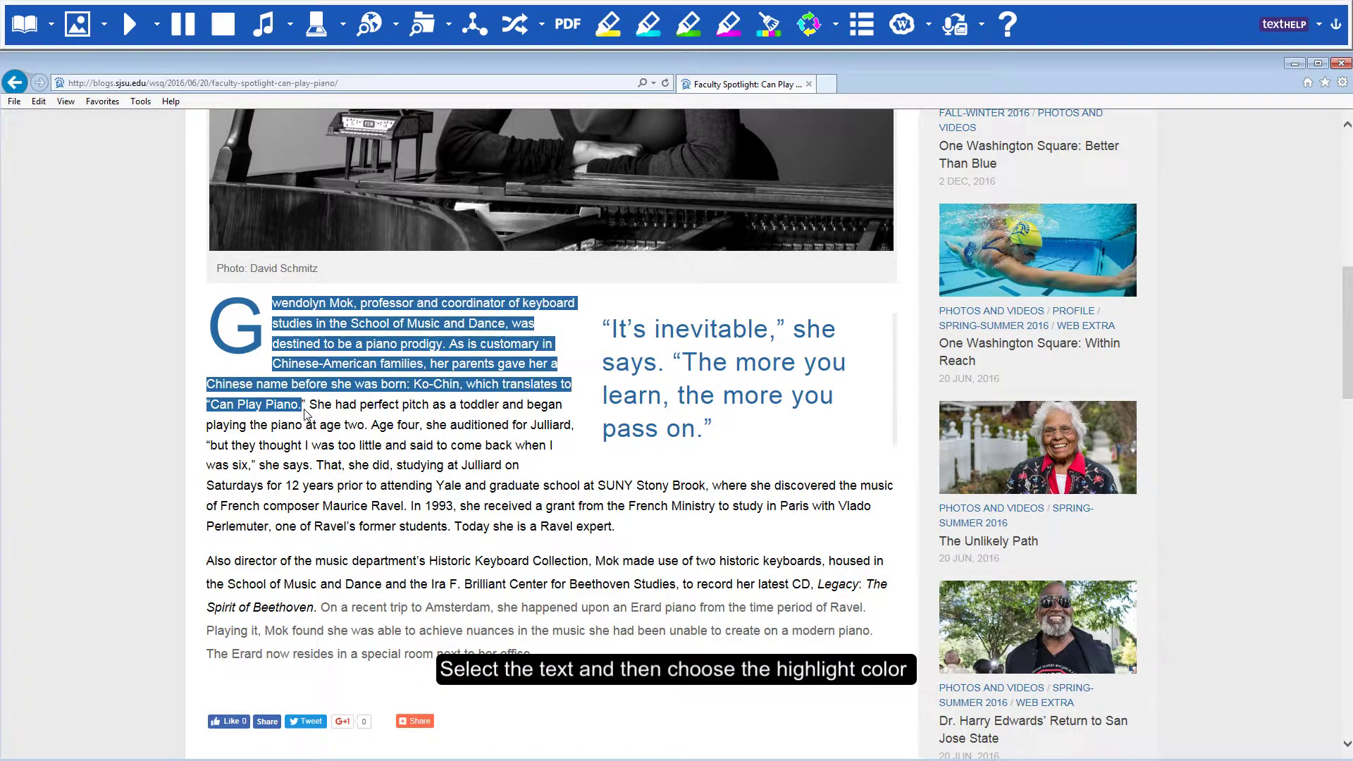
click(654, 26)
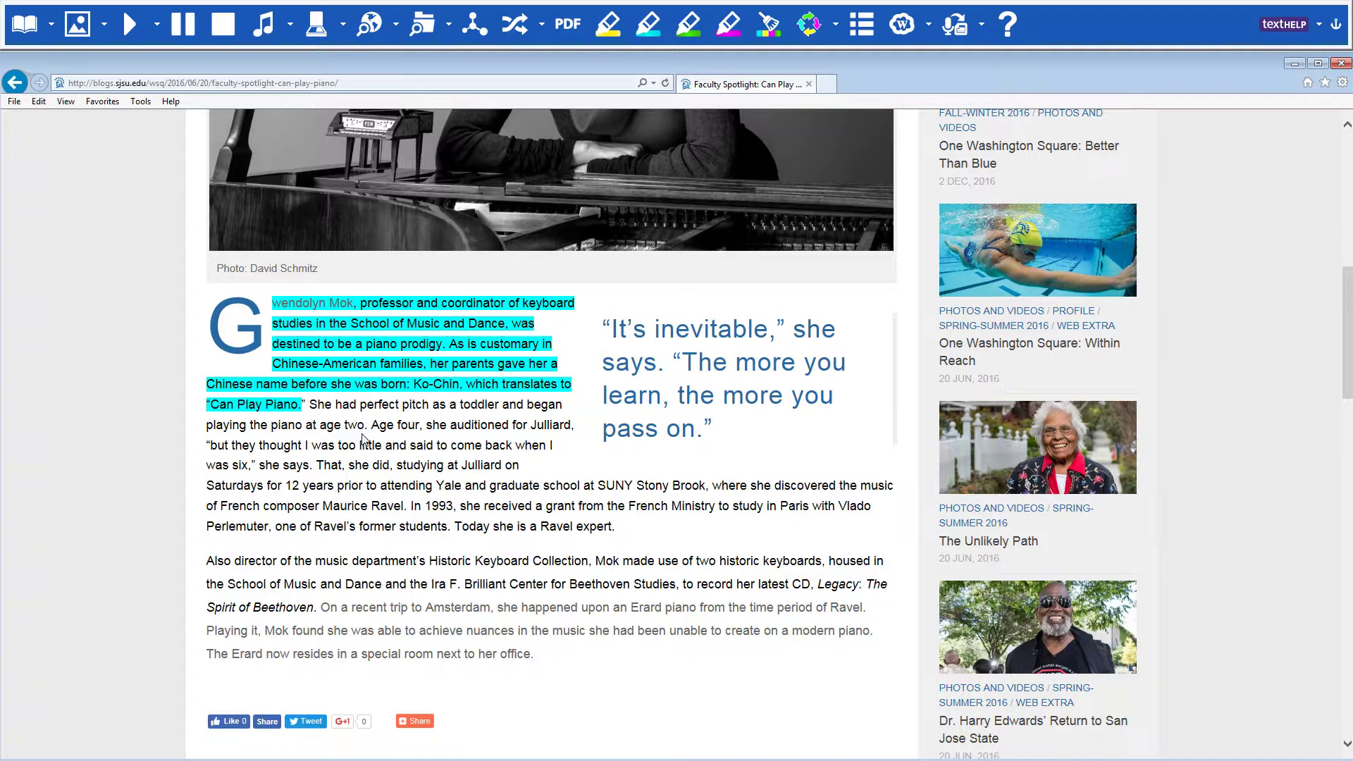
drag(373, 425, 313, 465)
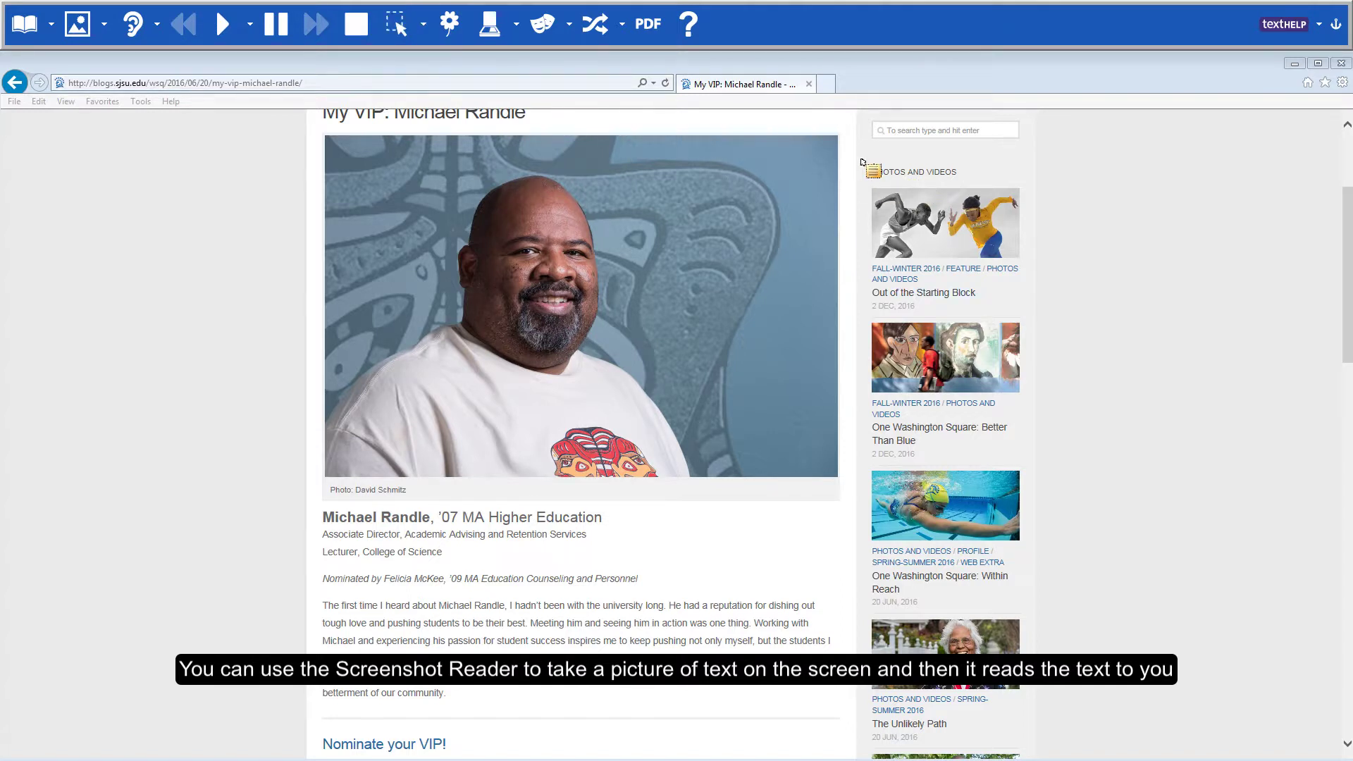
Draw a Screenshot Reader box over the sidebar text so it is read aloud.
drag(862, 160, 1029, 310)
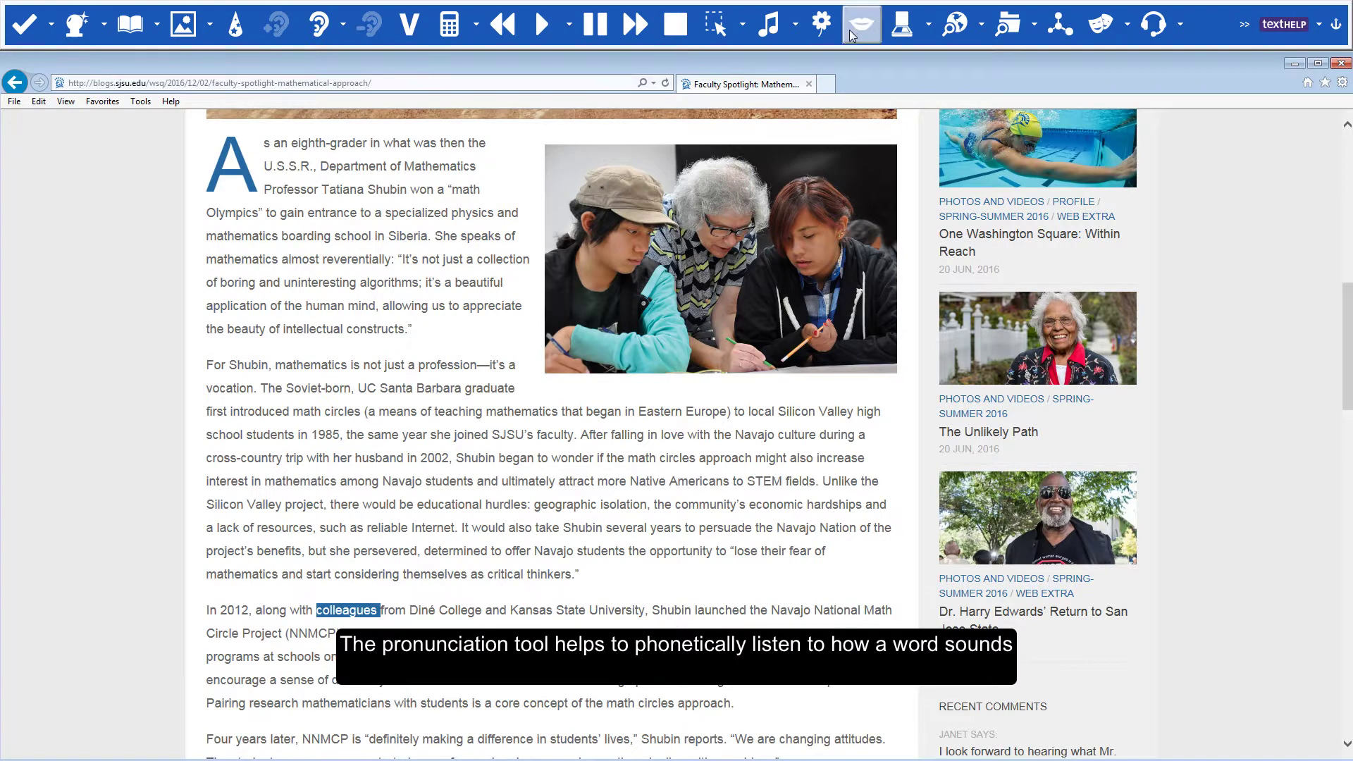
Hear 'colleagues' sounded out as col-leagues with the current voice, then select the article's title and byline.
click(858, 27)
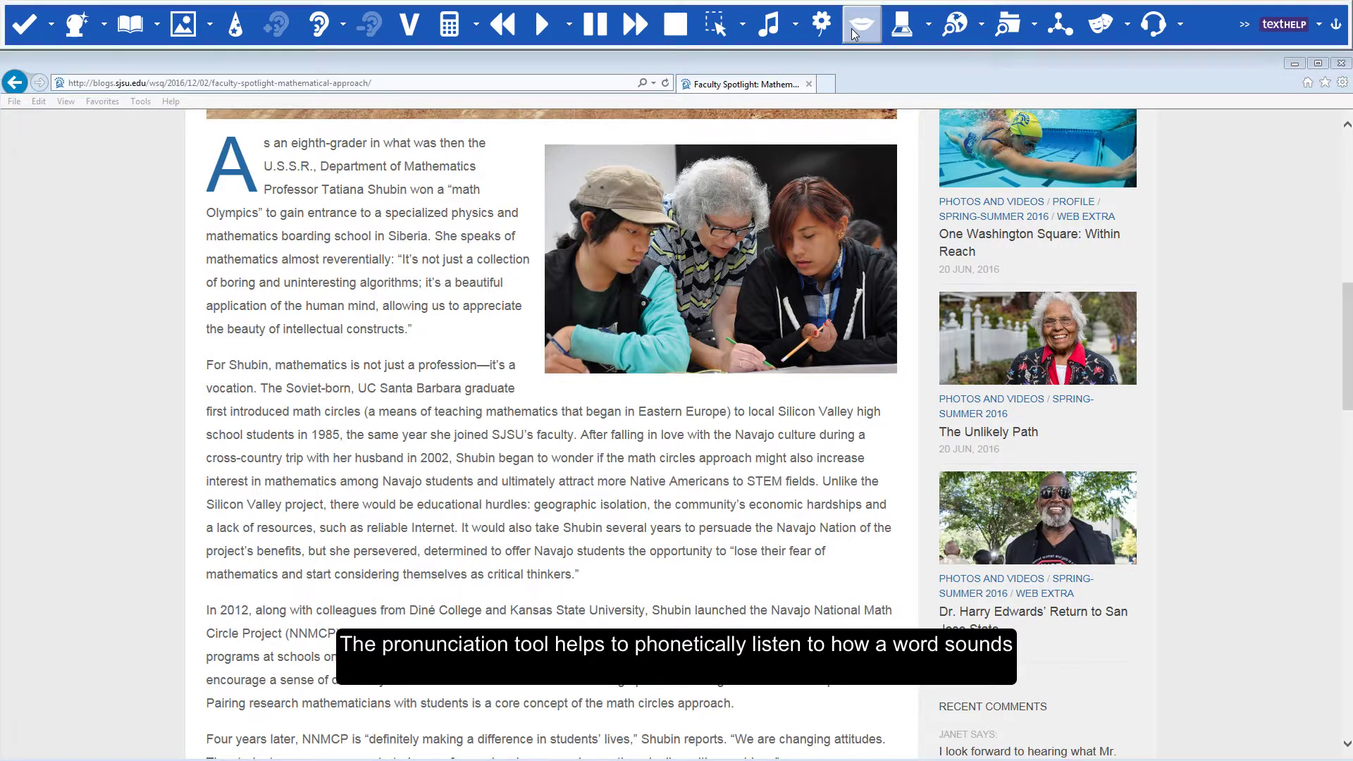
click(155, 313)
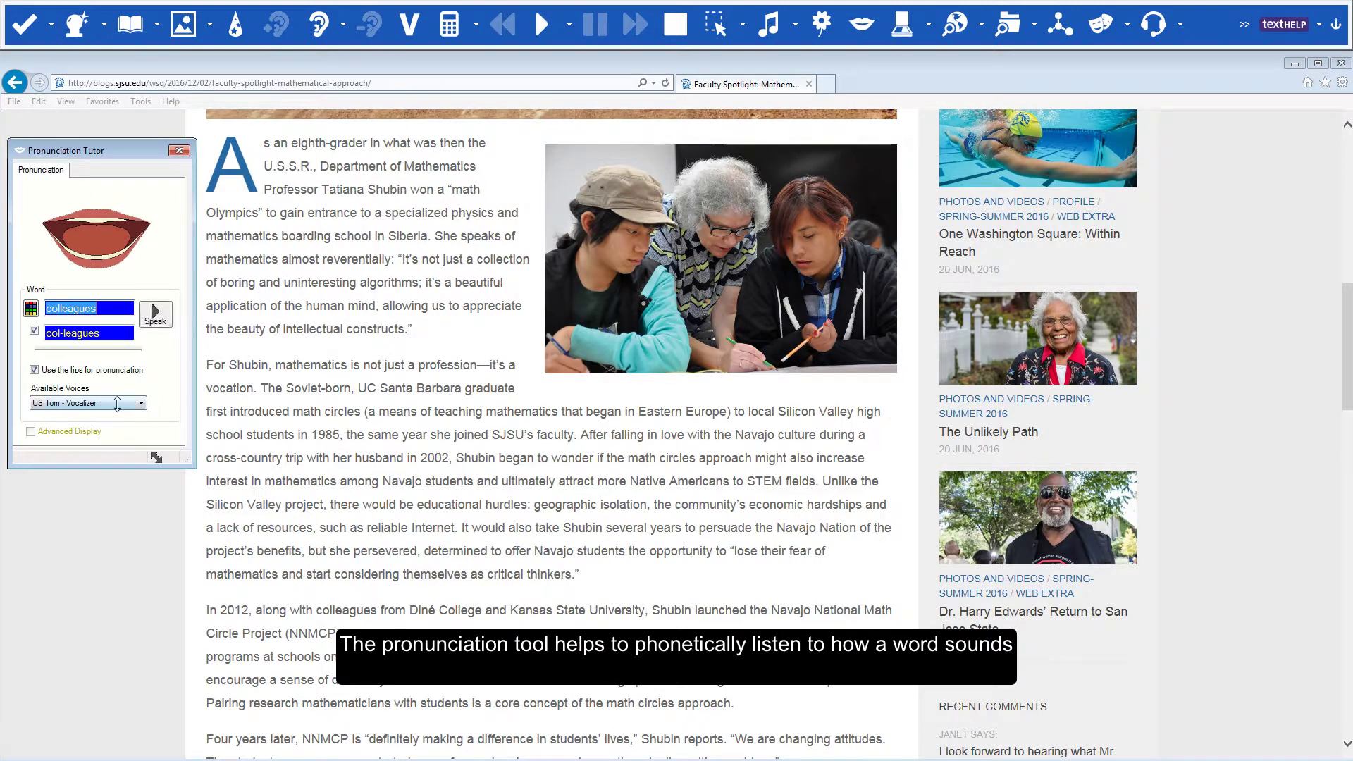
click(140, 402)
click(85, 416)
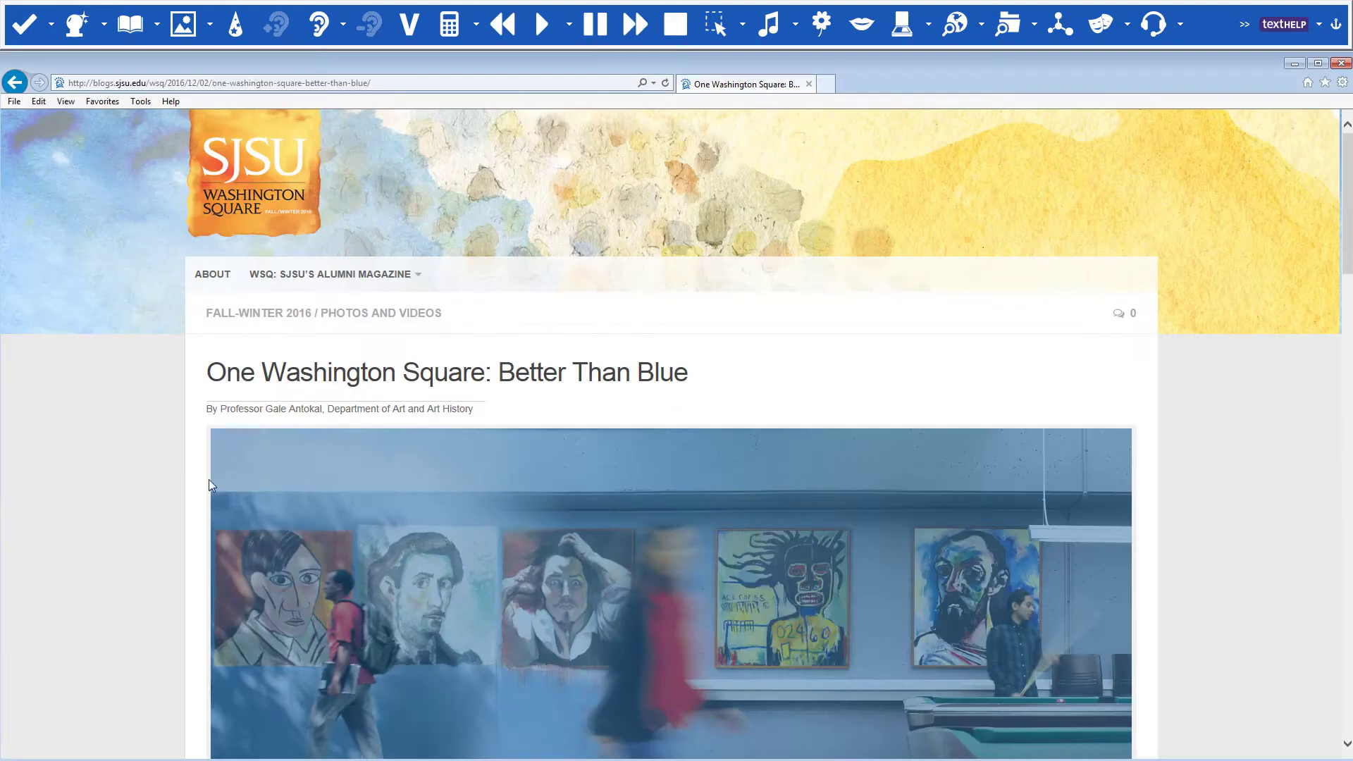
drag(209, 441, 197, 361)
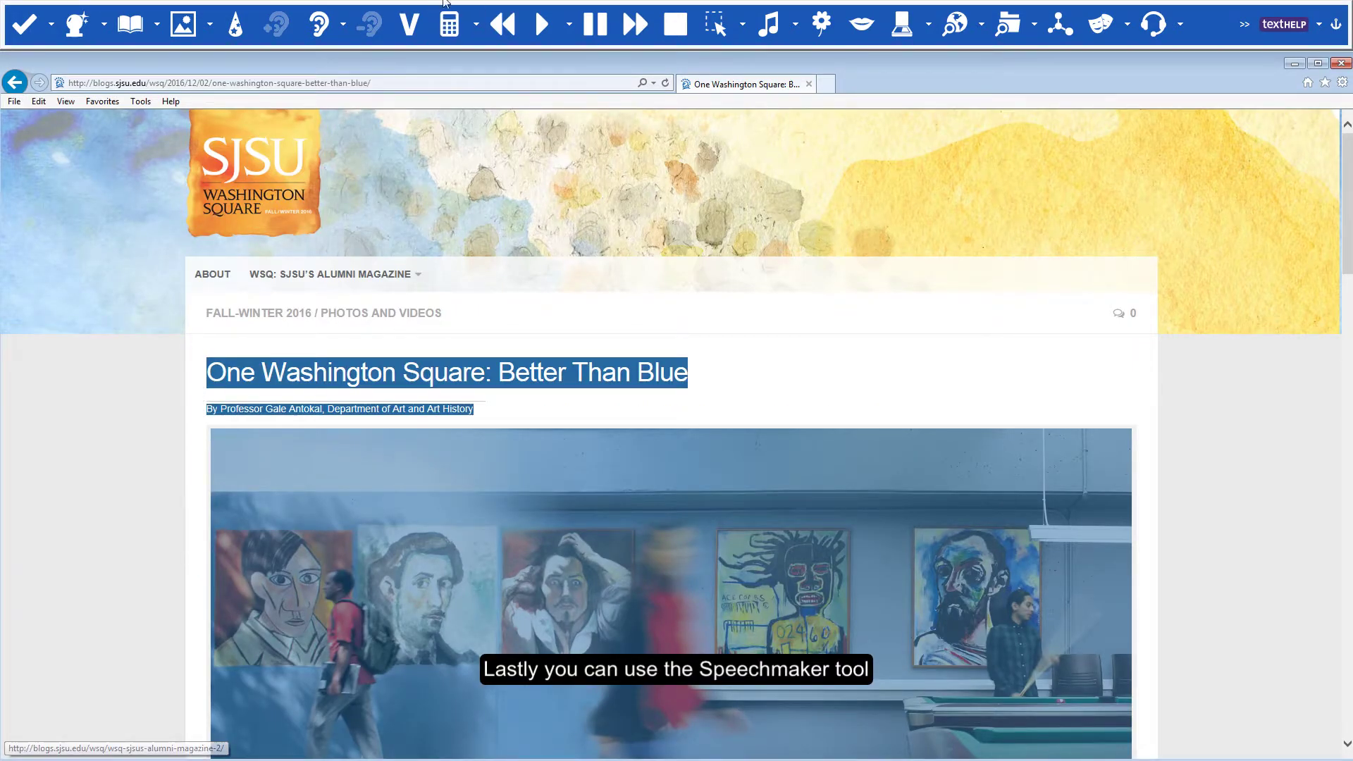
Send the Better Than Blue text to Speechmaker, delete a stray line break, and advance to the MP3 file settings.
click(770, 25)
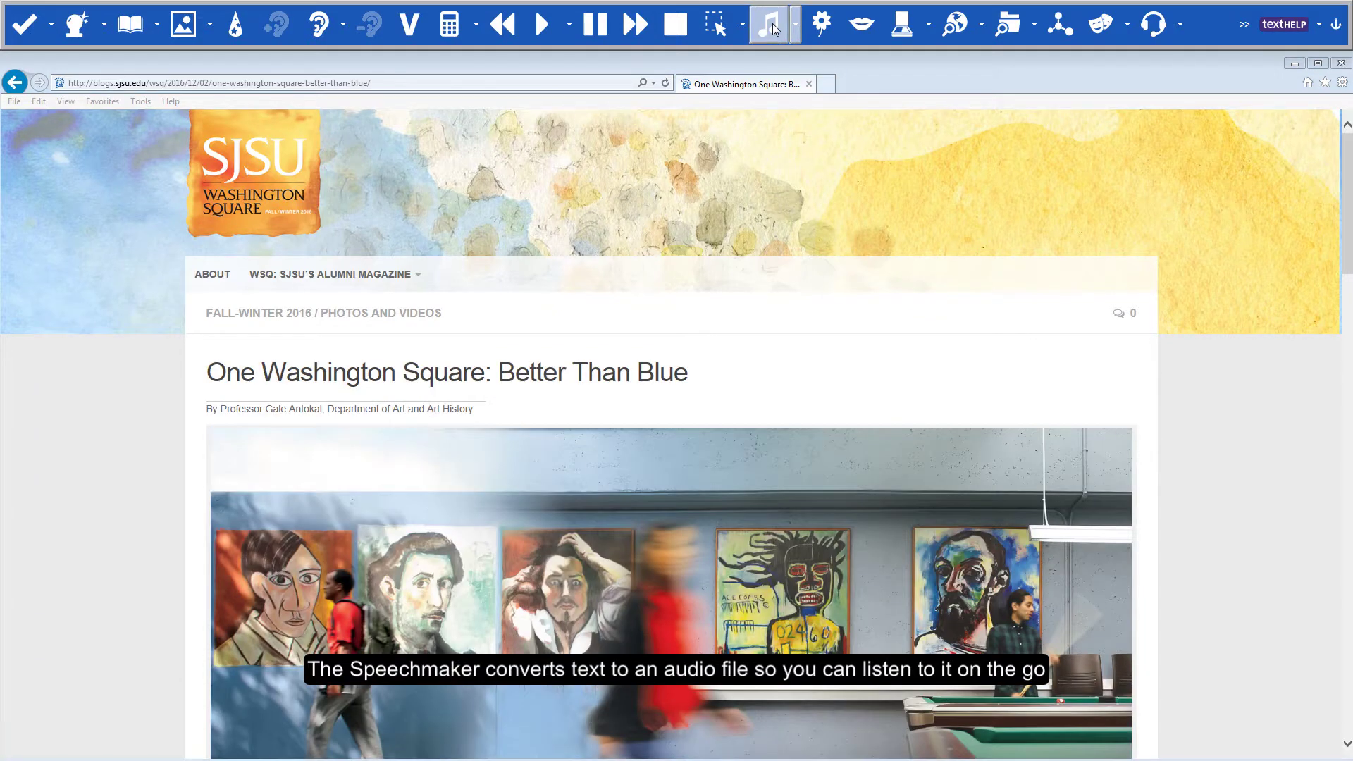
click(773, 28)
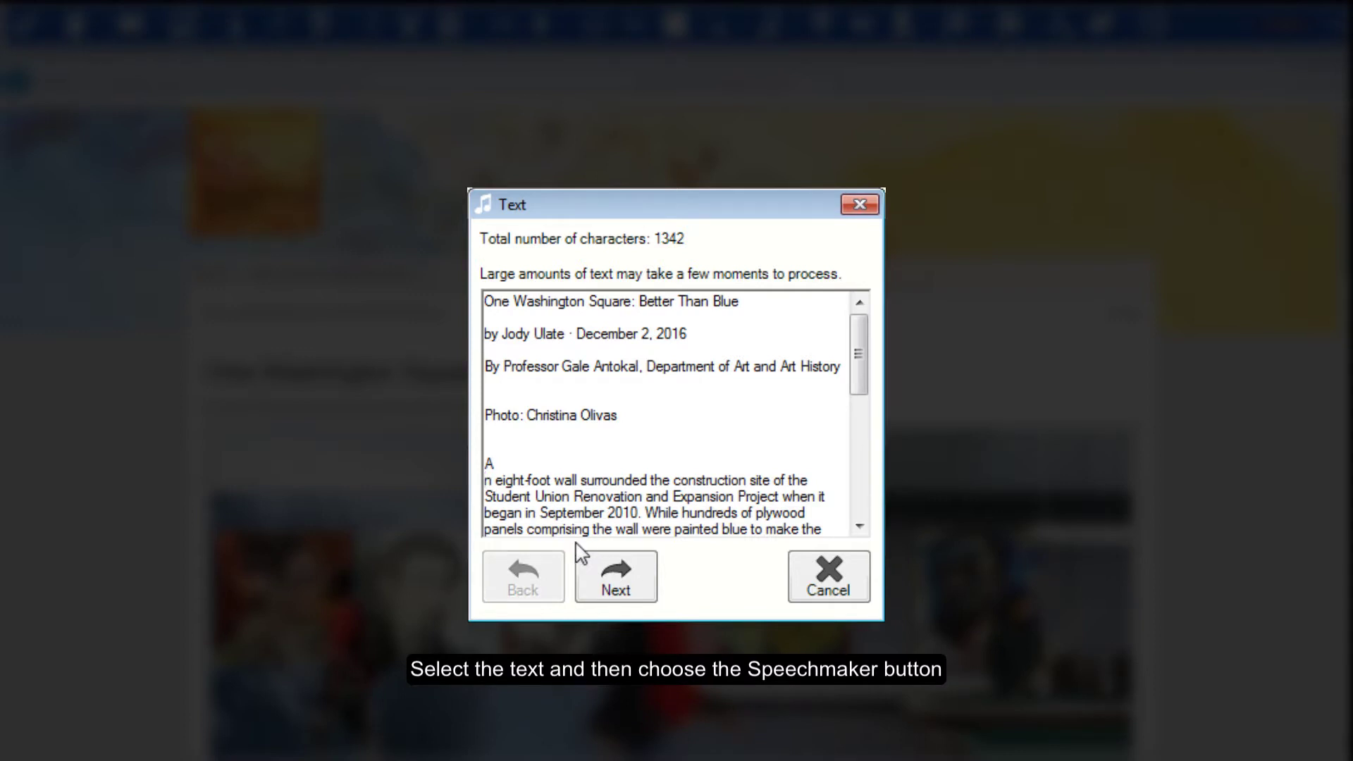
key(BackSpace)
click(638, 584)
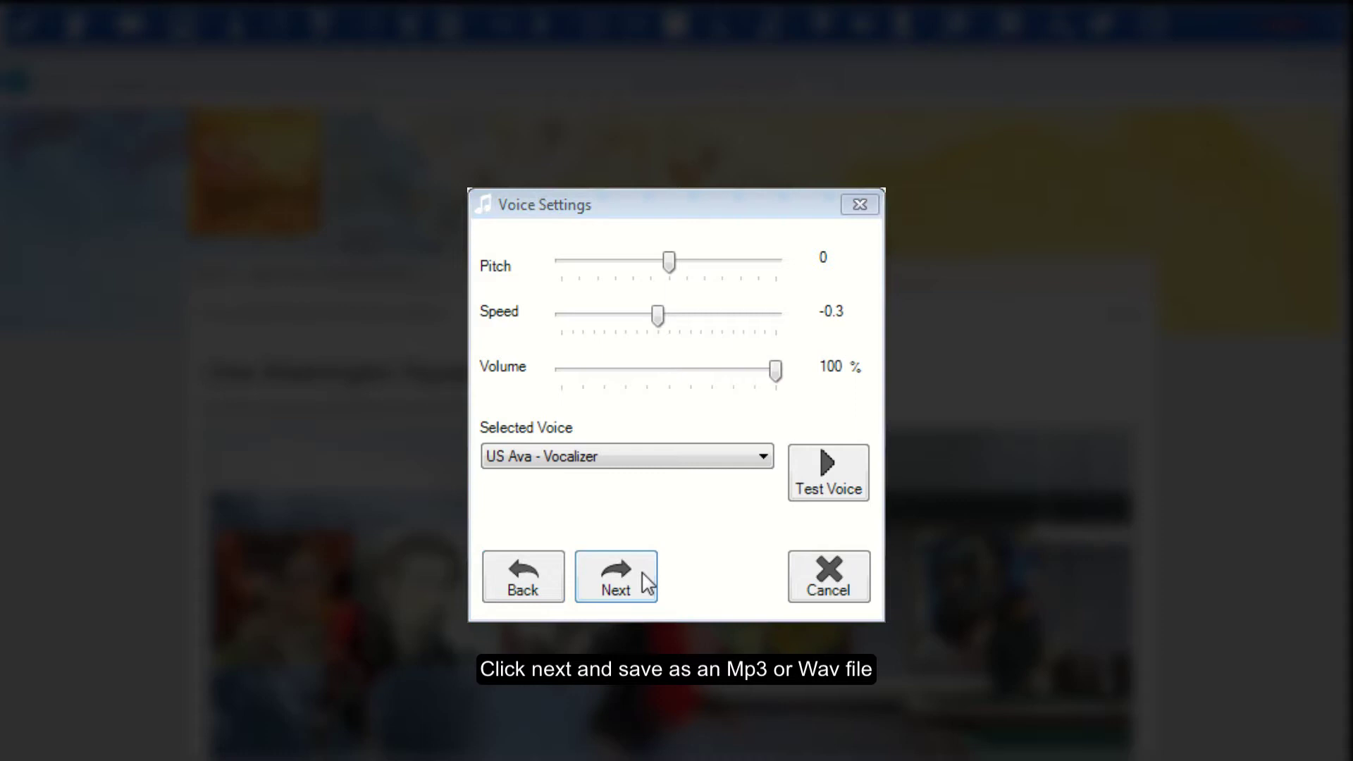
click(646, 584)
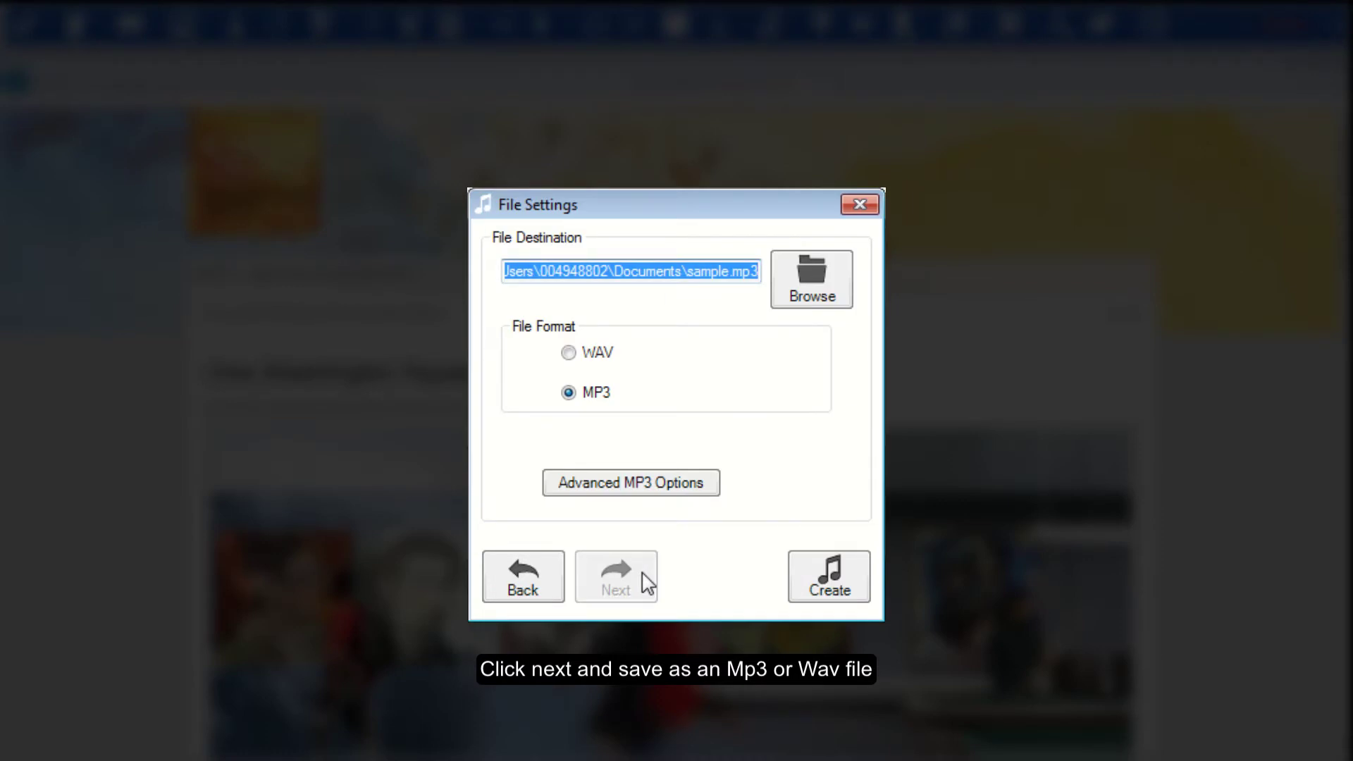